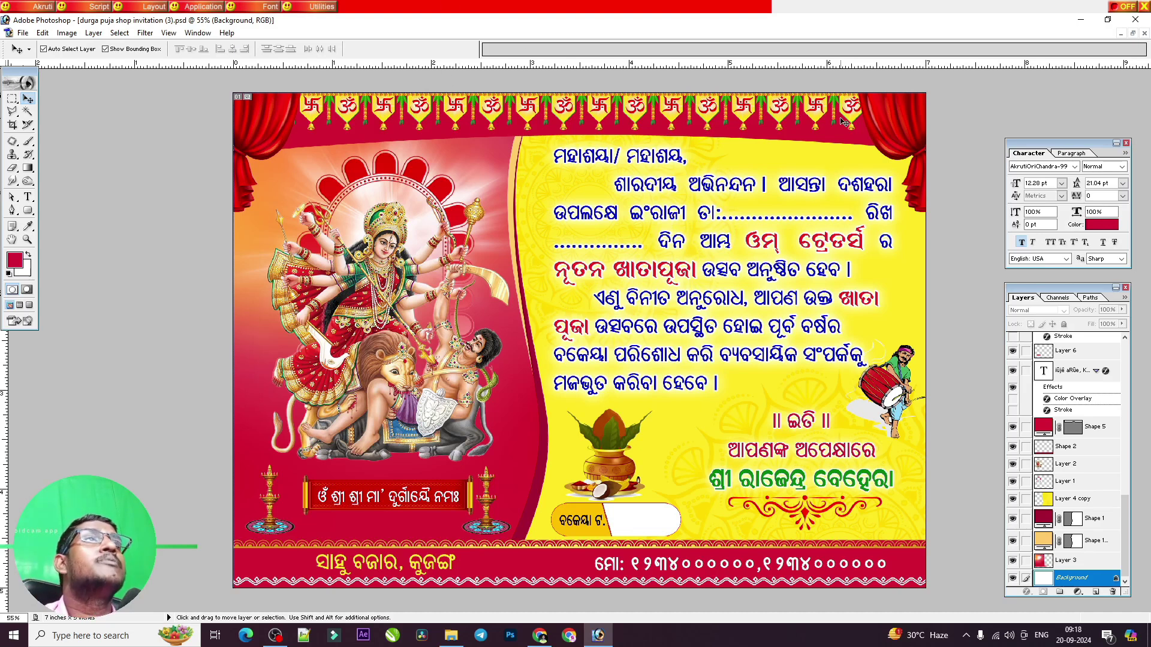
- Zoom the landscape invitation (3) template in to about 60% to inspect its layout
scroll(713, 197, "up", 1)
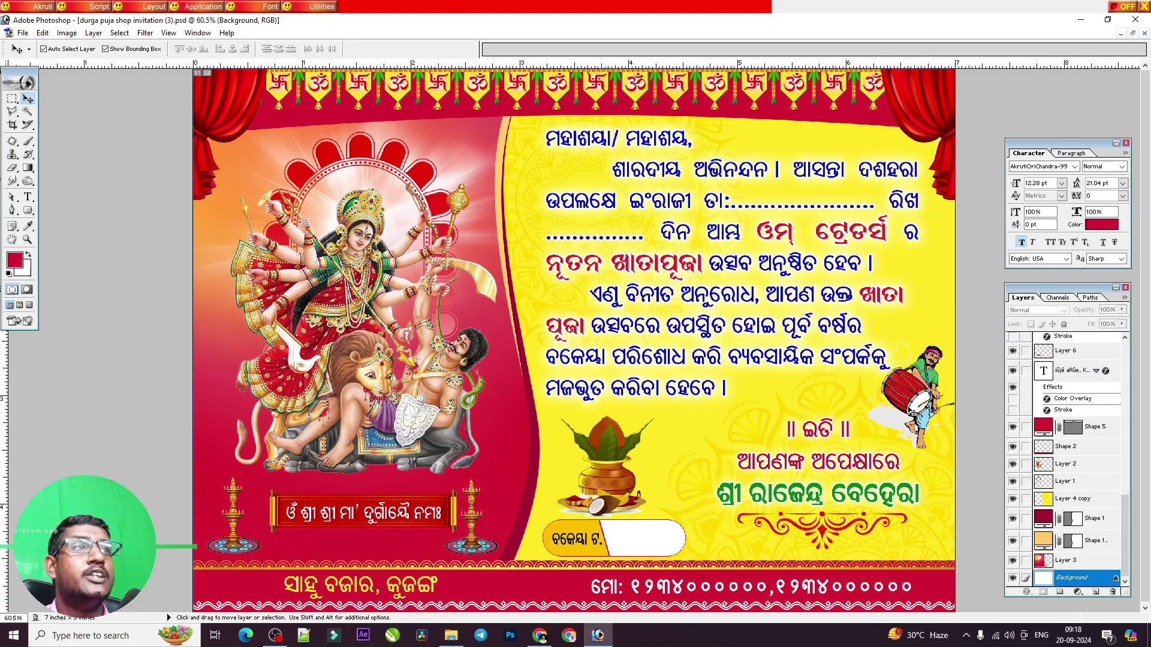
left_click_drag(873, 381, 883, 400)
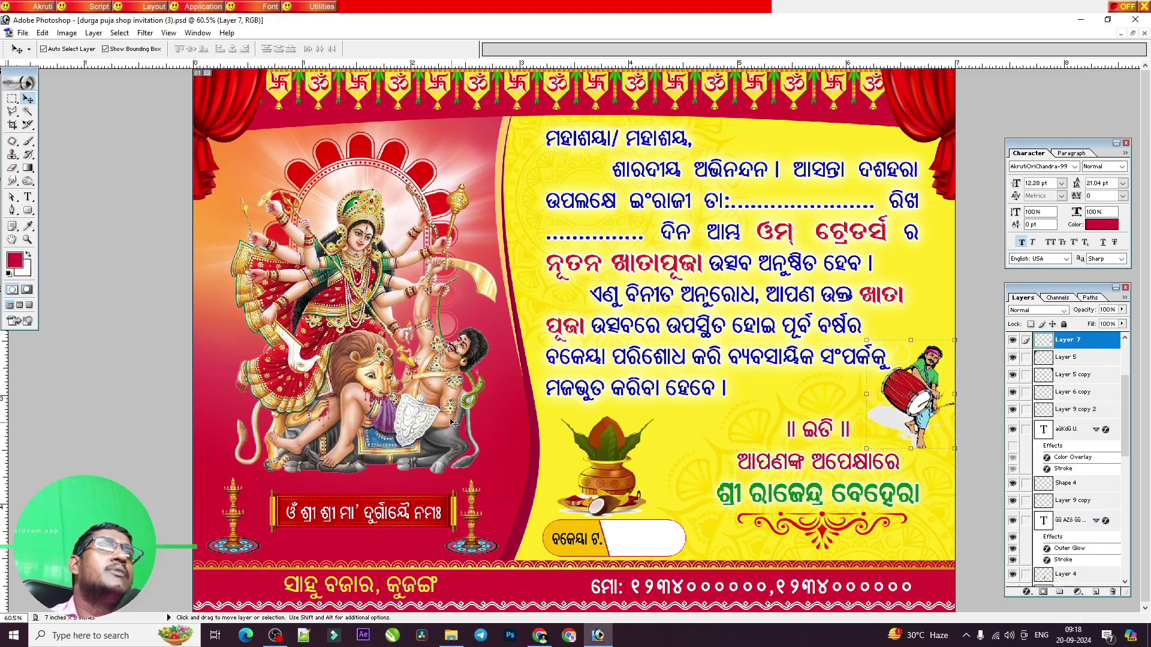
left_click_drag(621, 470, 619, 428)
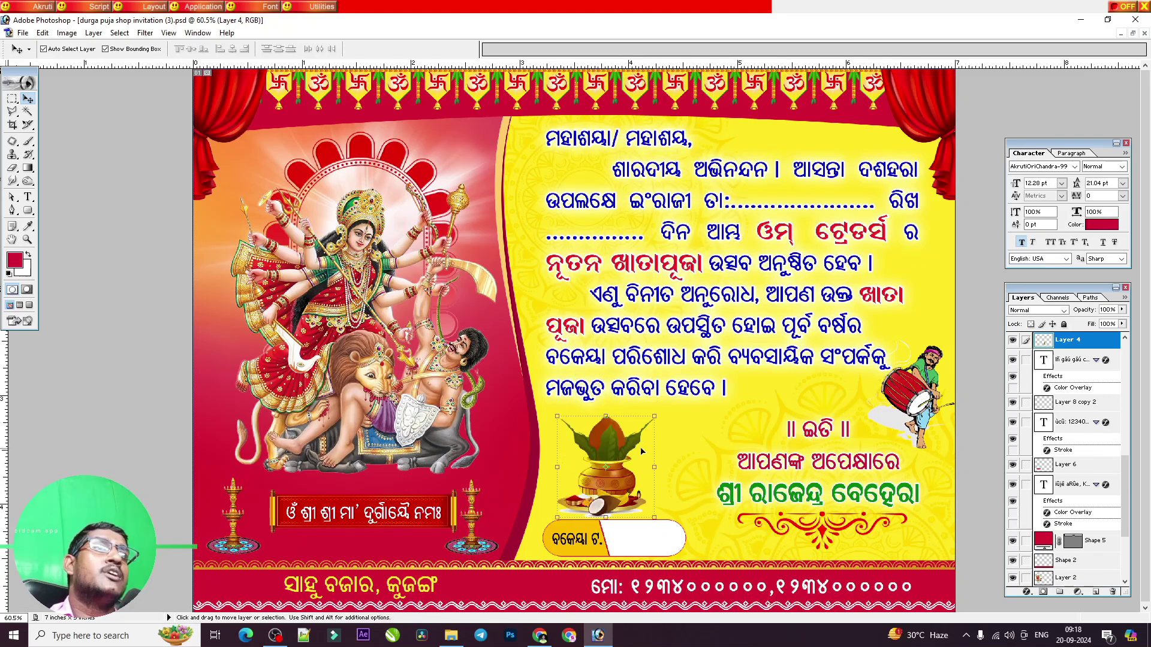
left_click(761, 113)
left_click(748, 95)
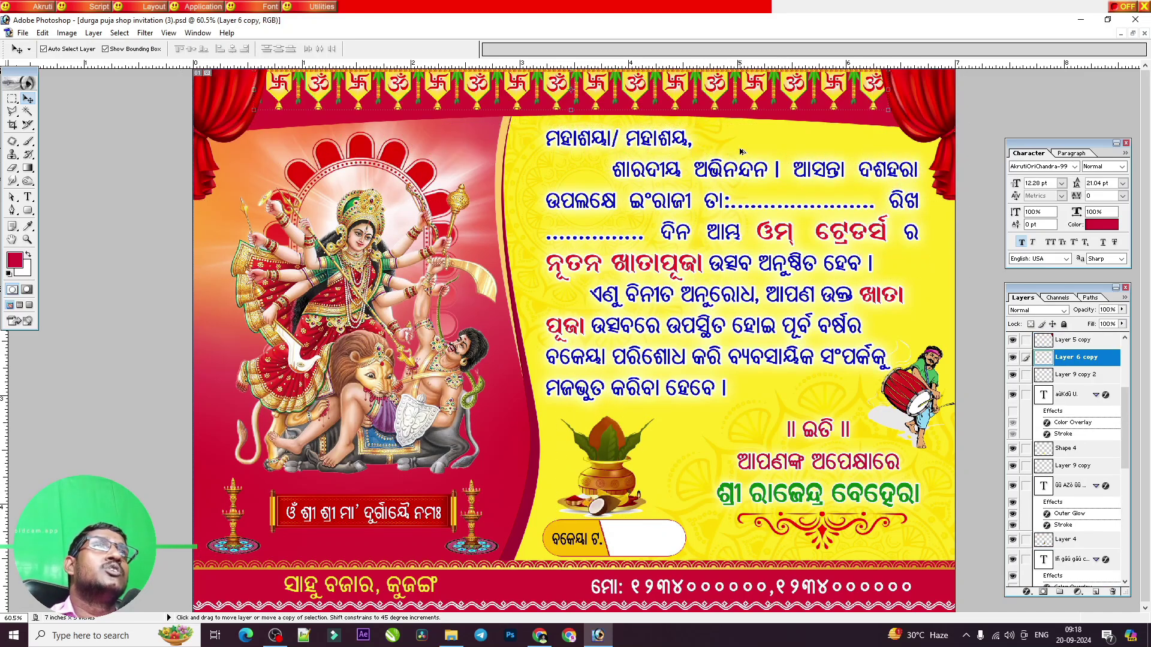
left_click(478, 591)
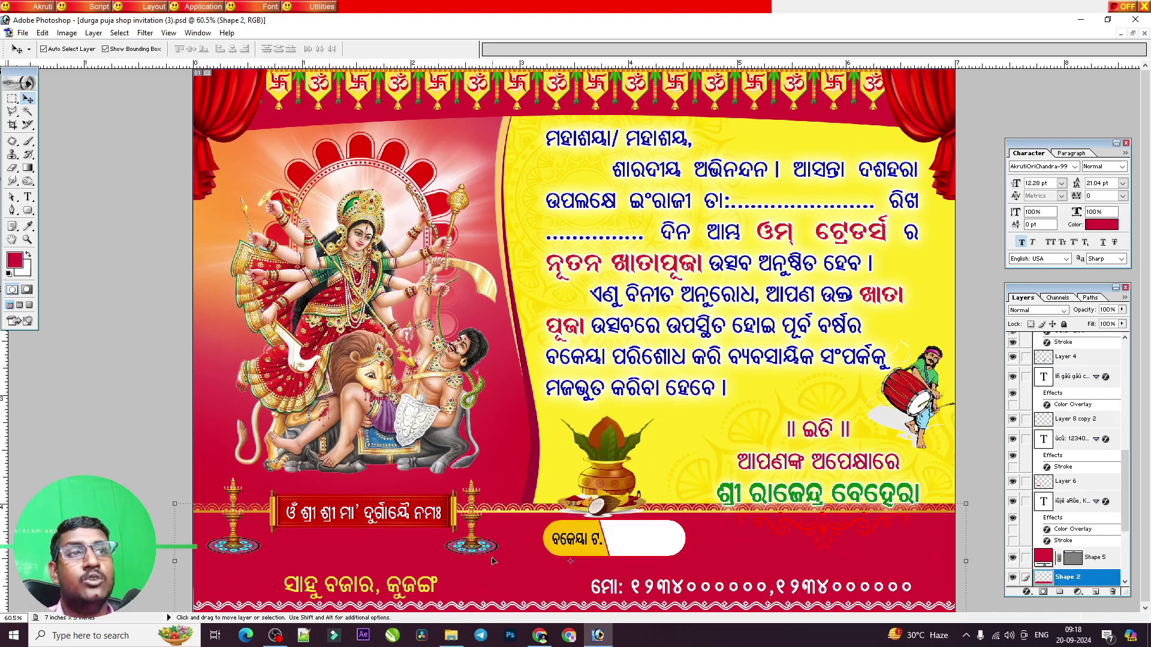
left_click(489, 609)
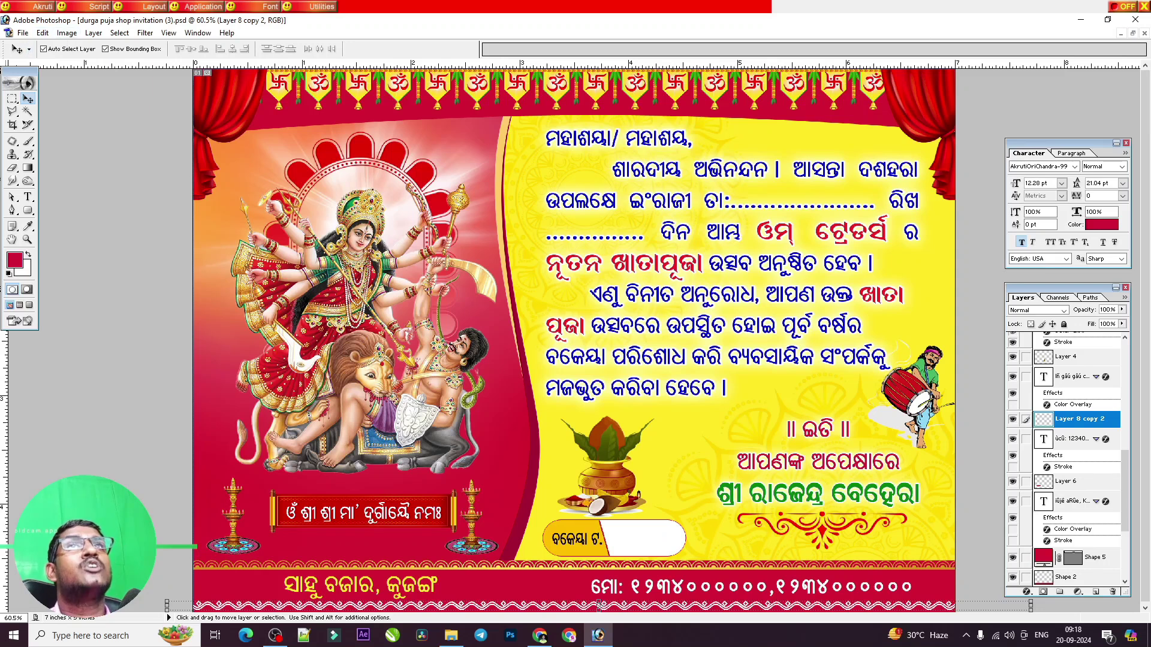
left_click(66, 33)
mouse_move(96, 151)
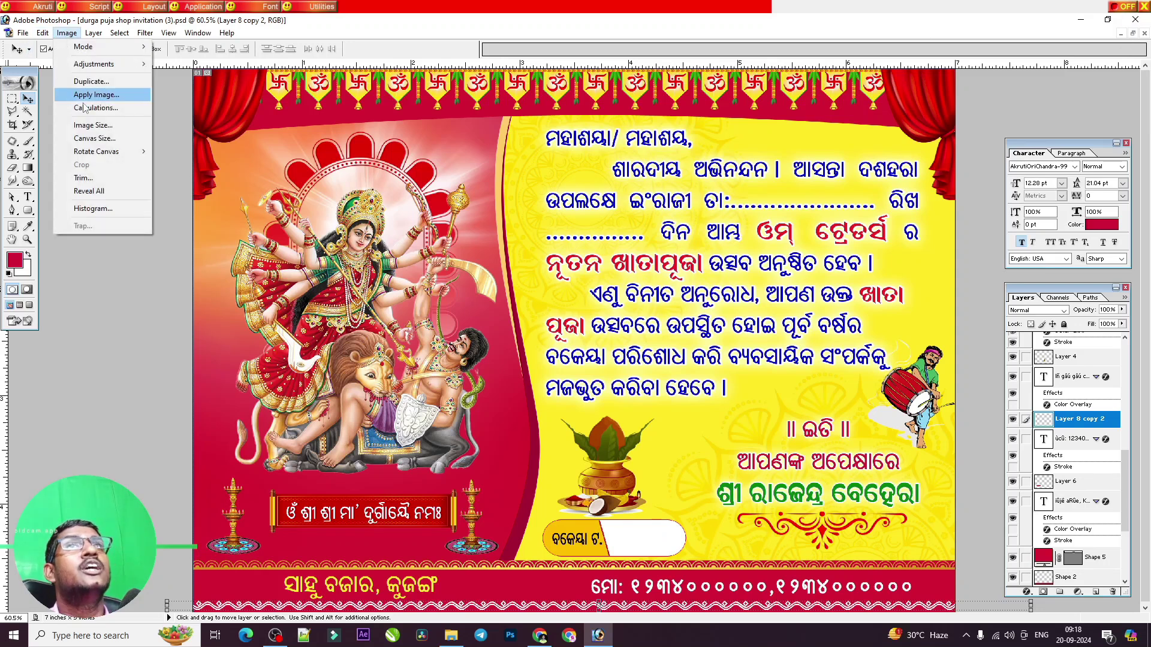
left_click(93, 125)
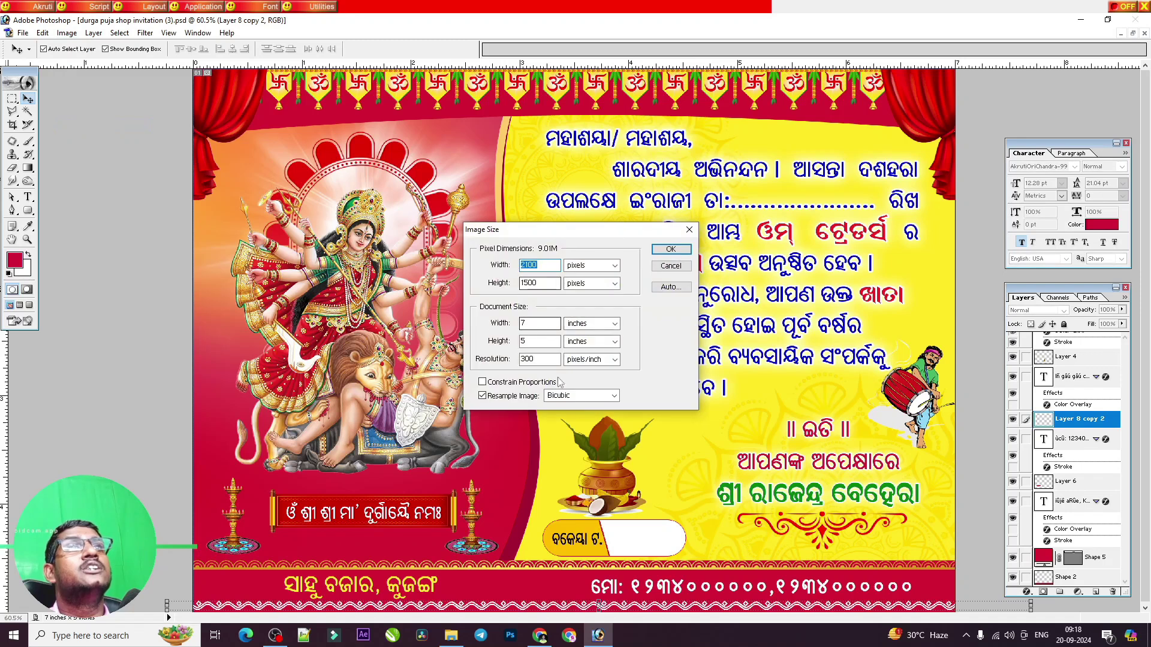
left_click(671, 248)
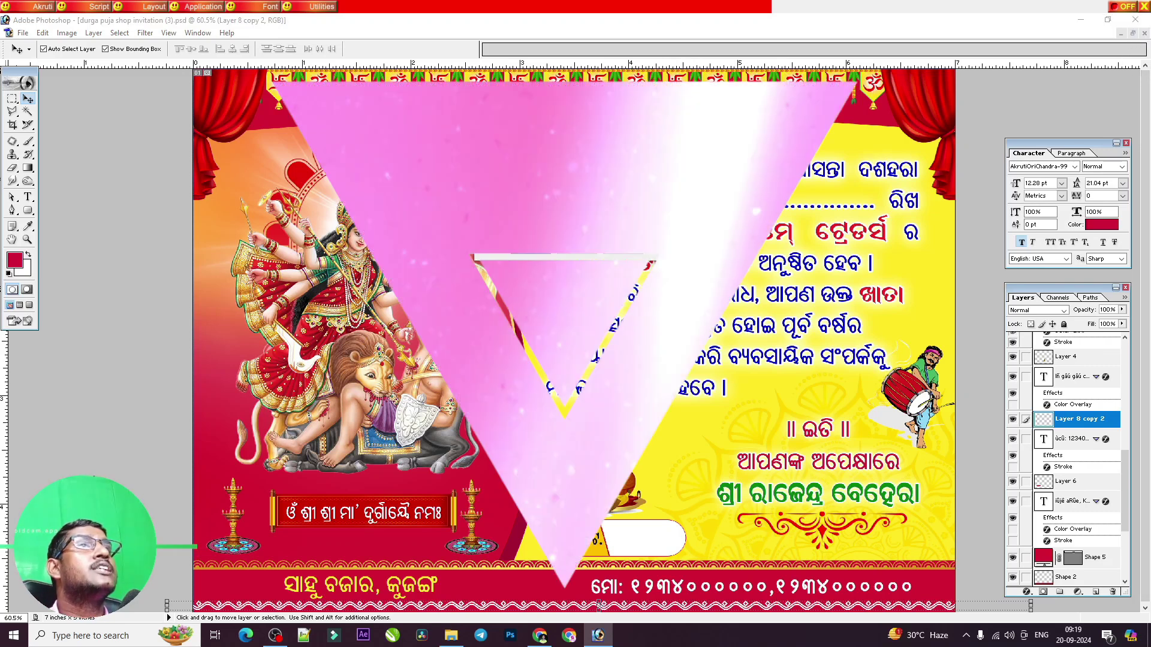
- Fit invitation (5) to the window and select its main body text layer
key("ctrl+0")
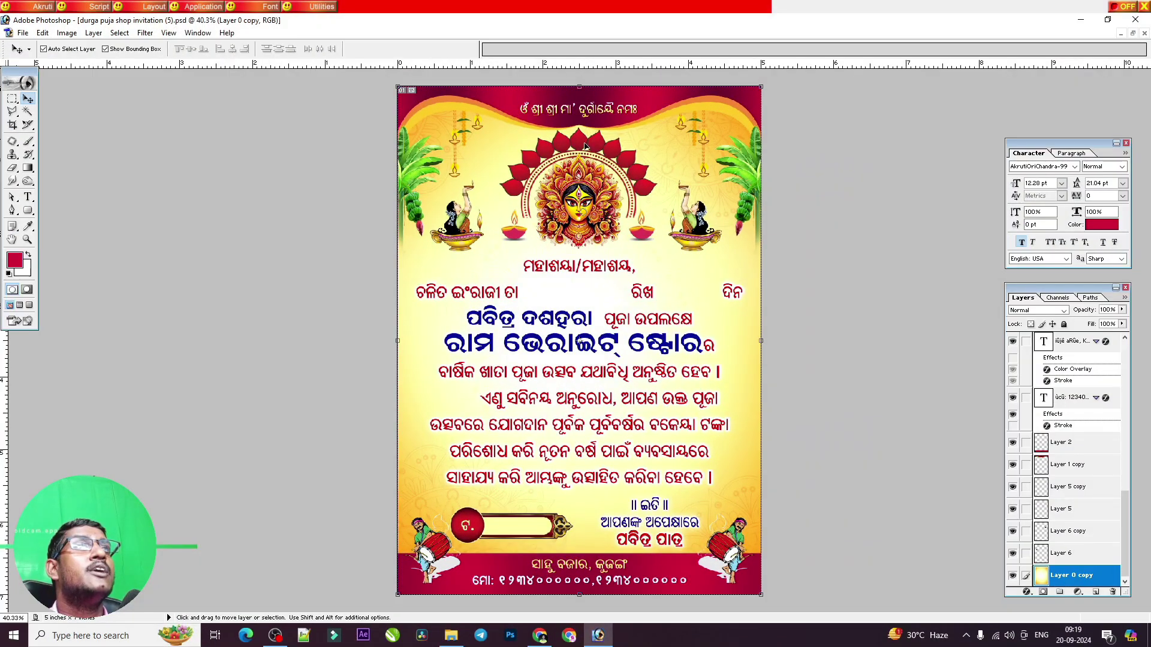
left_click(664, 342)
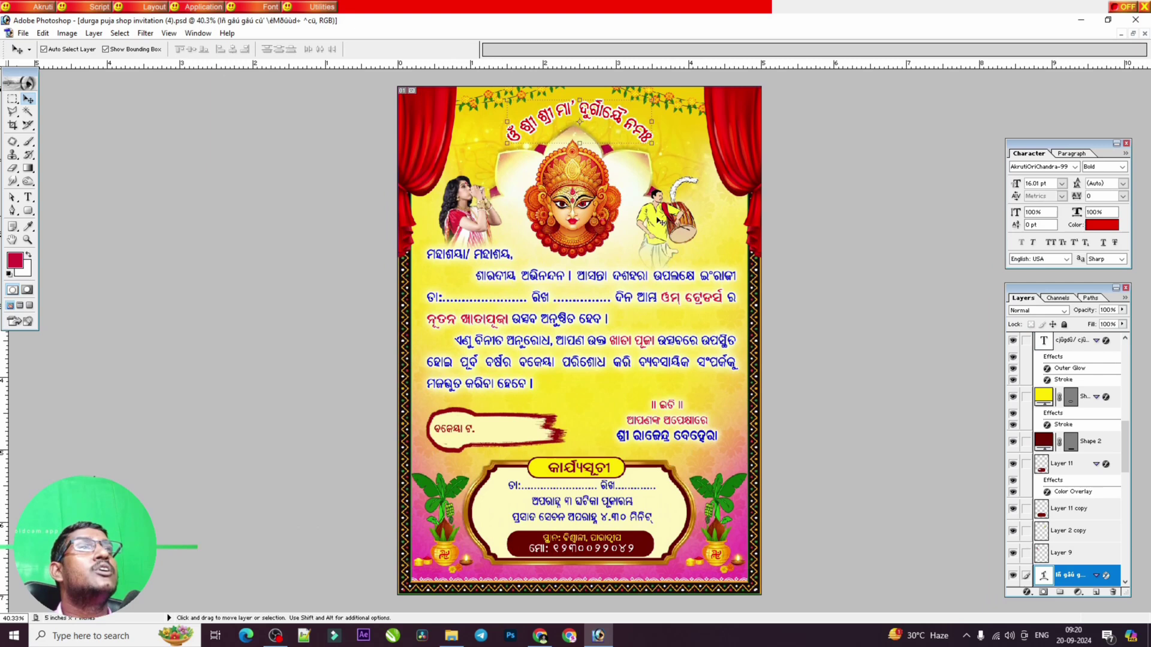
- Step through the drummer and curtain layers of invitation (4), ending on Layer 2
left_click(683, 192)
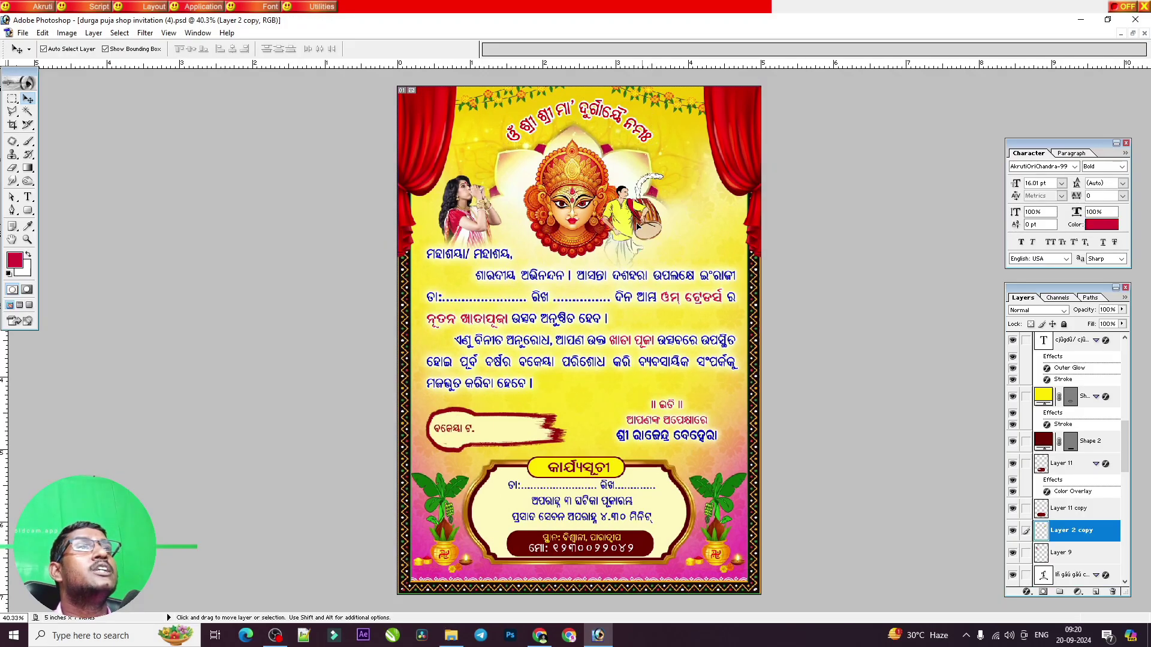
key("ctrl+alt+z")
key("ctrl+alt+z")
key("ctrl+alt+z")
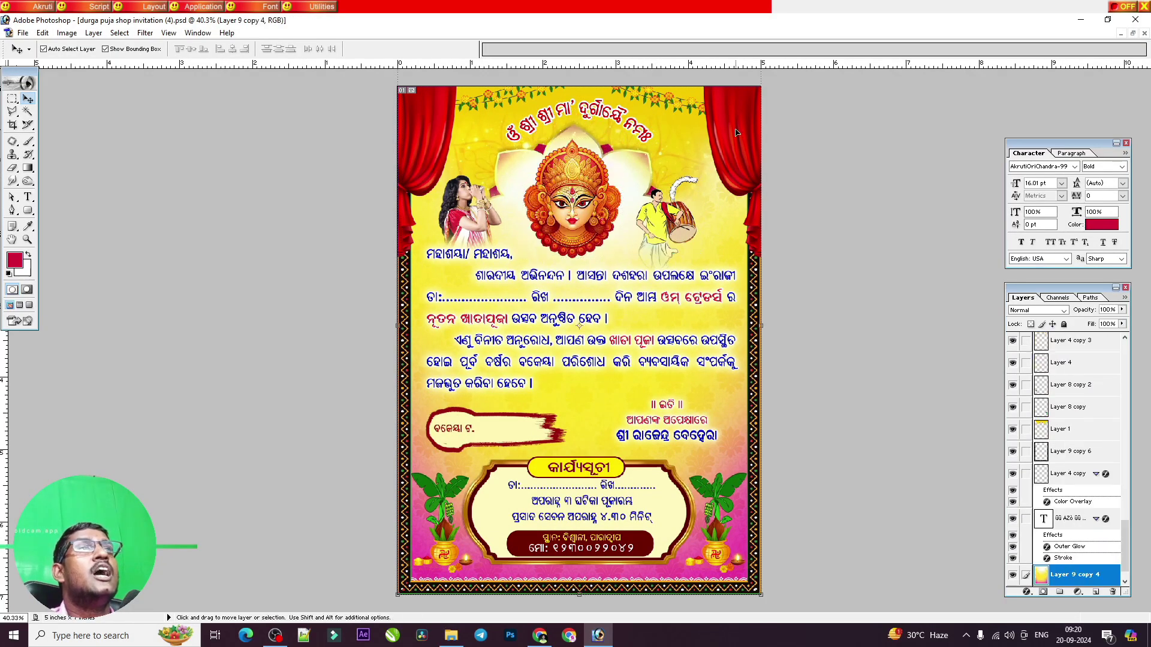
key("ctrl+alt+z")
key("ctrl+alt+z")
key("ctrl+alt+z")
key("ctrl+alt+z")
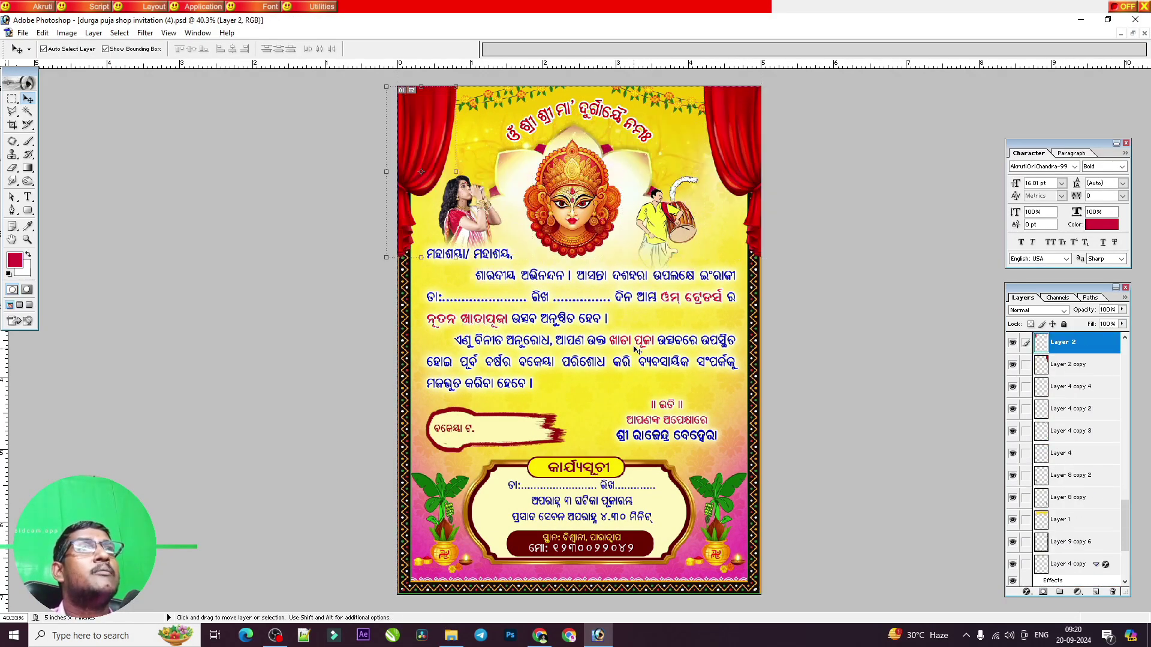
key("ctrl+alt+z")
key("ctrl+alt+z")
key("ctrl+alt+z")
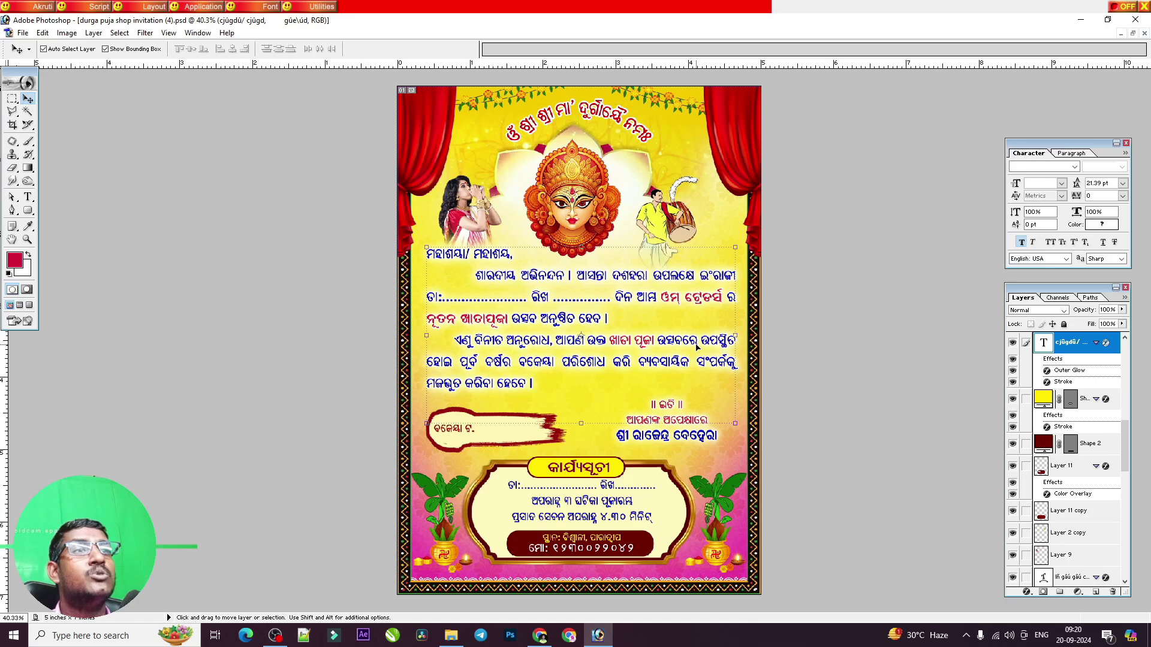
- Select the Background layer from the canvas layer list and close invitation (4)
right_click(632, 321)
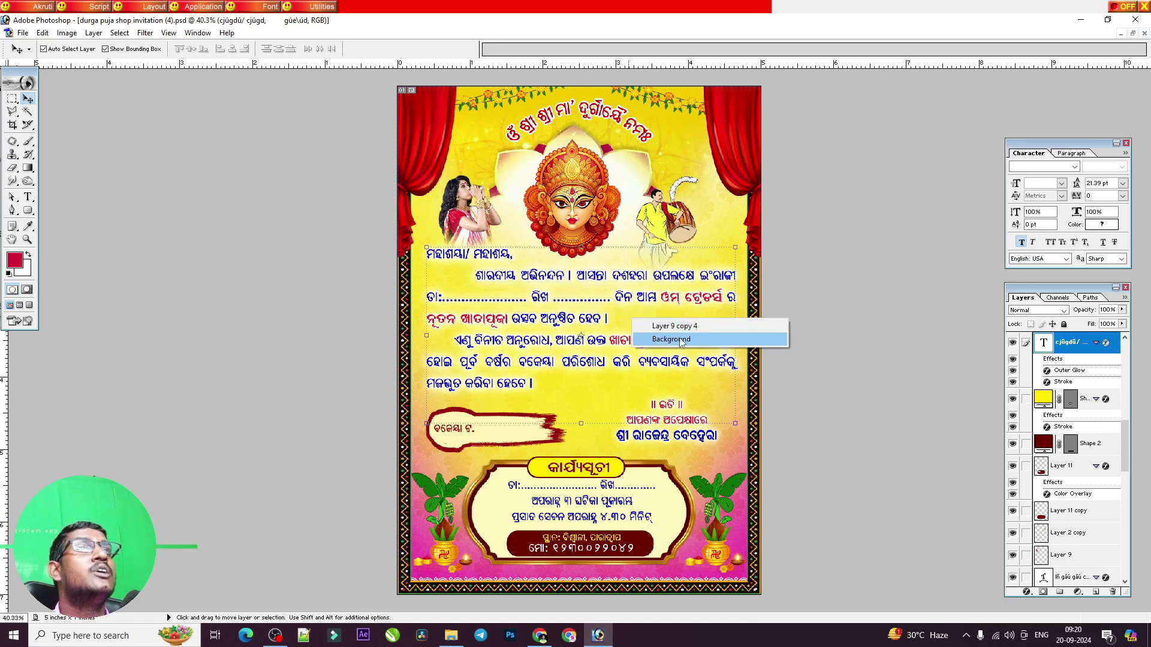
left_click(737, 337)
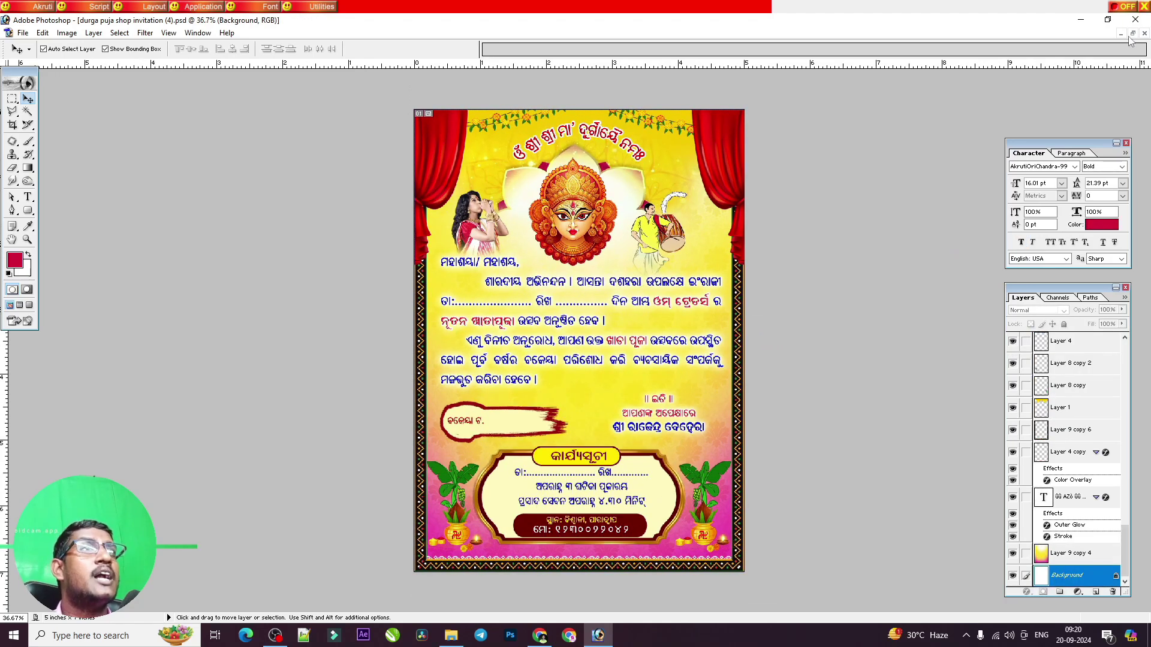
left_click(1144, 34)
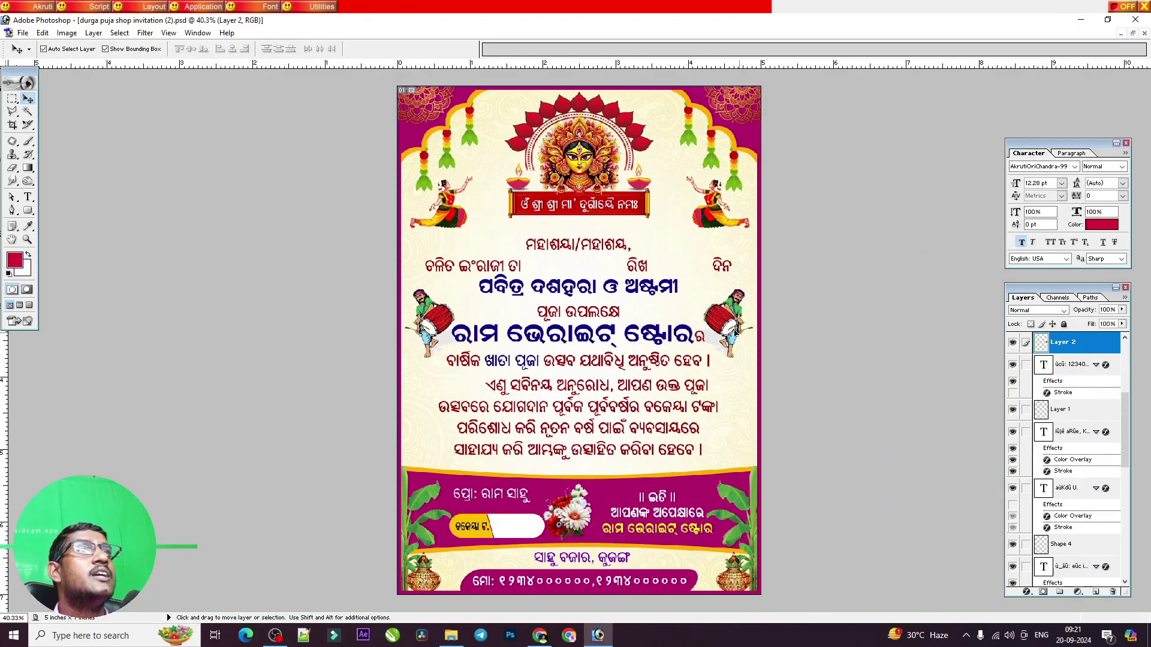
- Nudge the left and right dancer figures slightly toward the centre
left_click(732, 208)
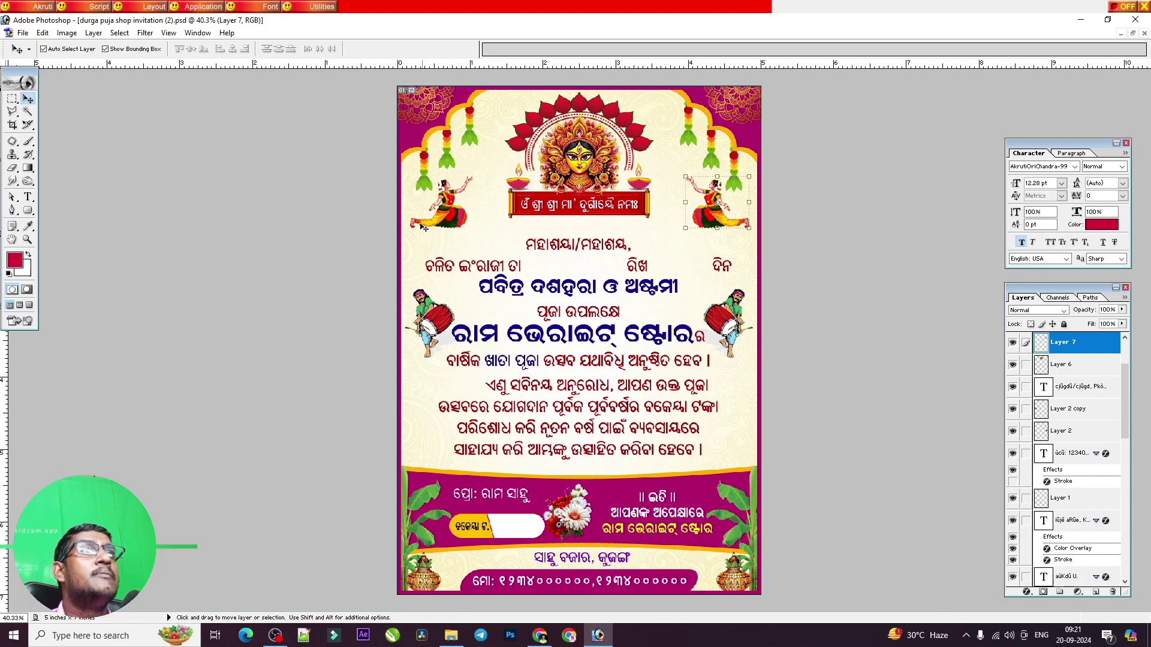
left_click_drag(457, 220, 473, 221)
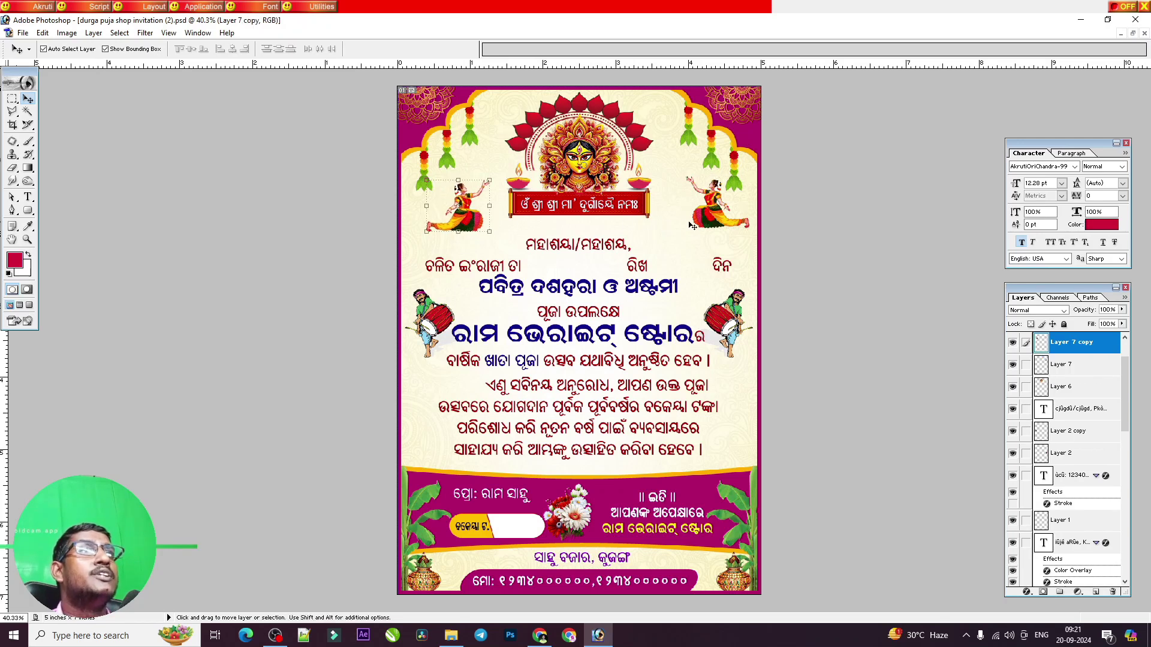
left_click_drag(714, 214, 698, 221)
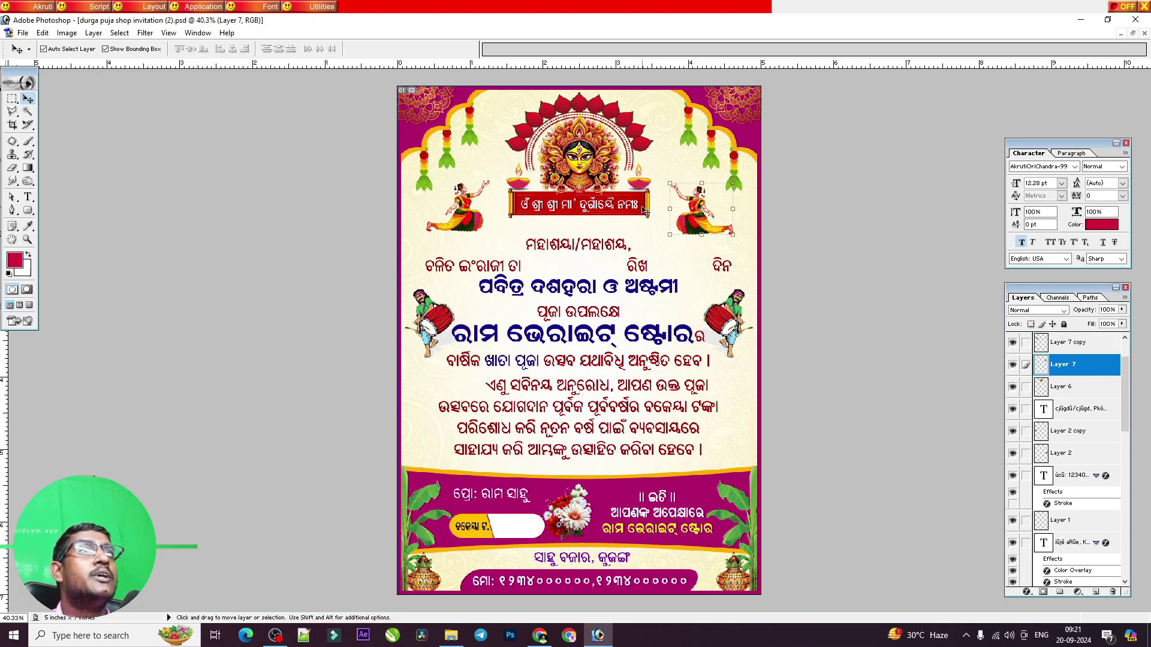
- Select the garland artwork, undo a greeting-text move, and nudge the white balance-due pill right
left_click(717, 143)
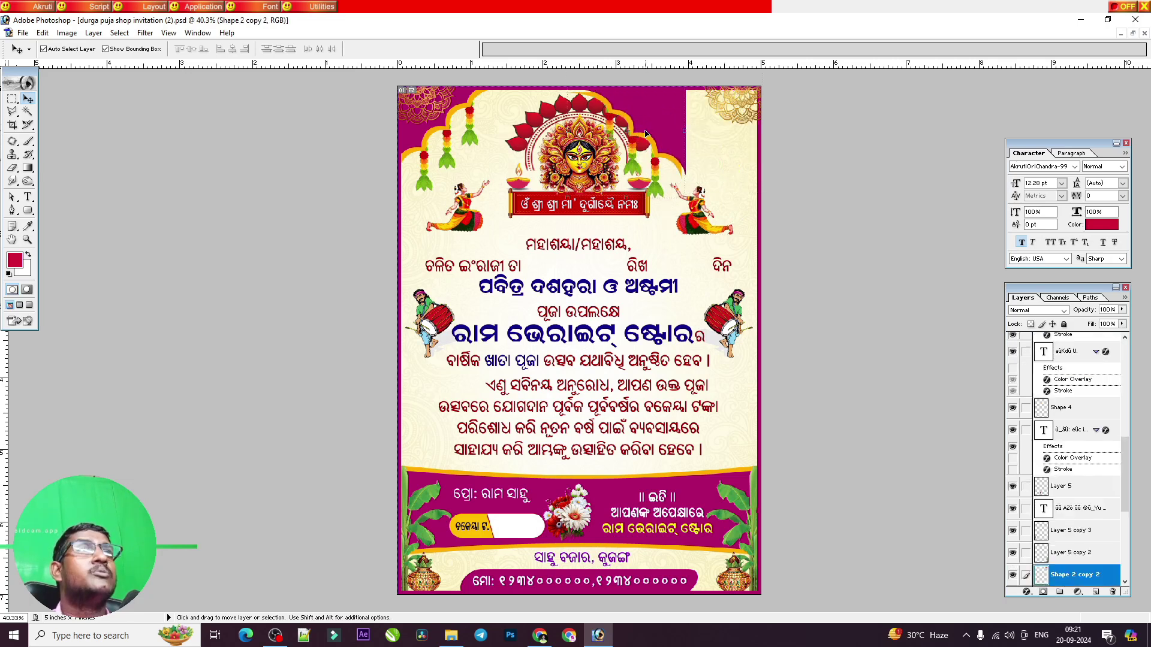
left_click(714, 126)
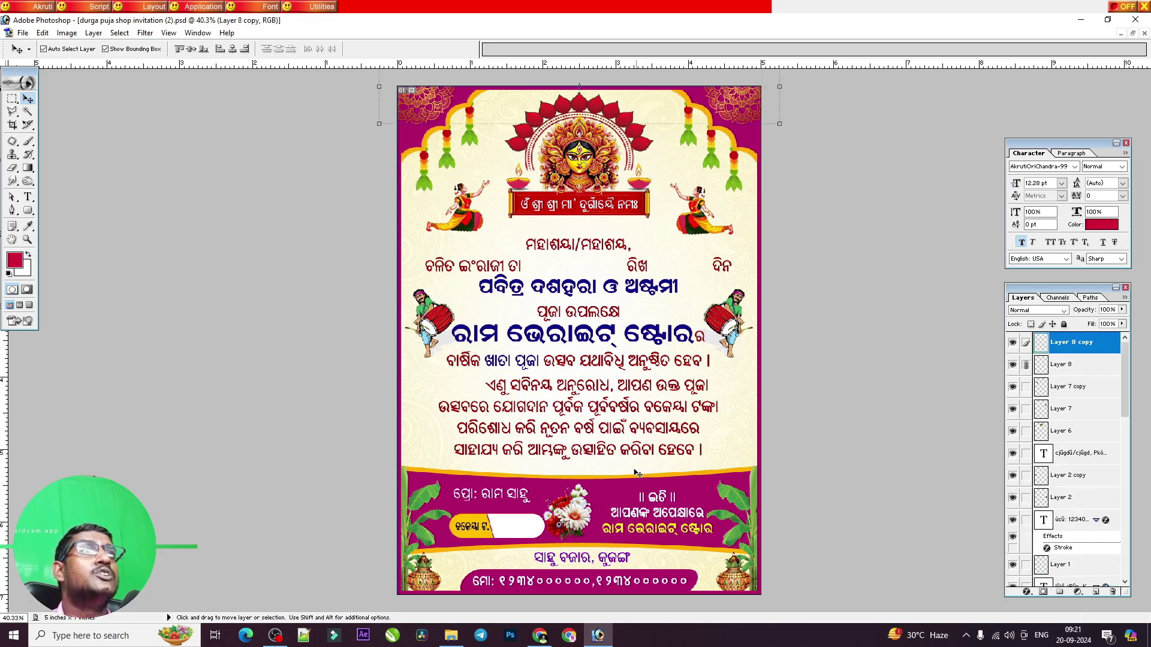
left_click_drag(651, 514, 651, 499)
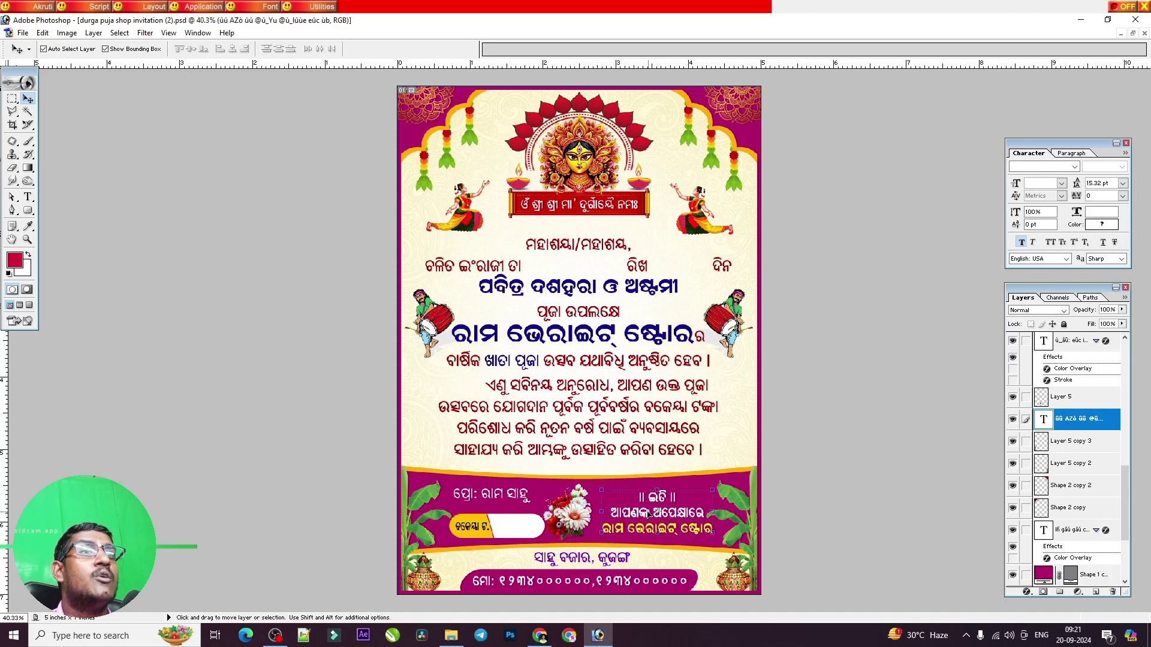
key("ctrl+z")
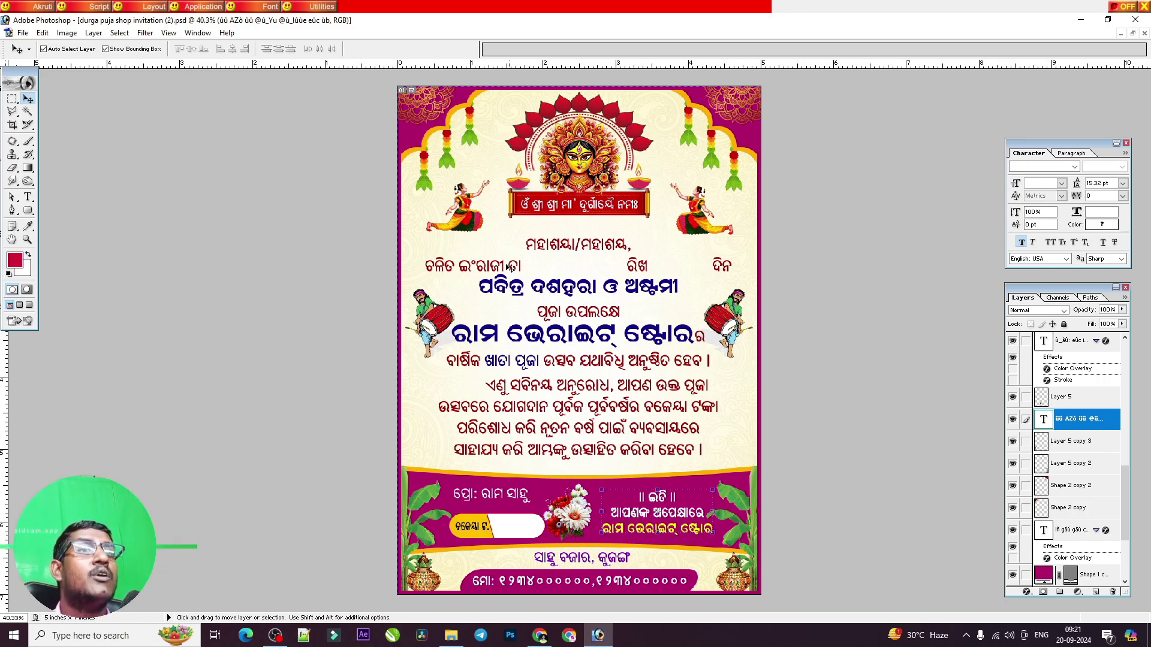
left_click(514, 535)
left_click_drag(511, 521, 512, 521)
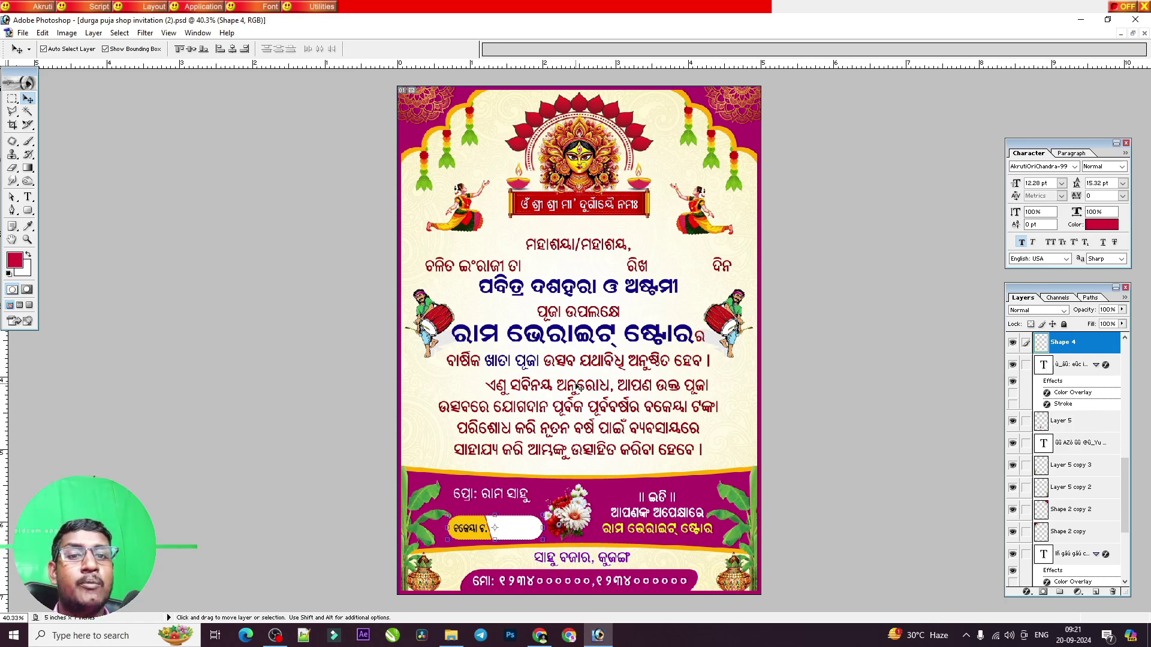
- Close the invitation without saving, leaving invitation (1) on screen
left_click(1145, 33)
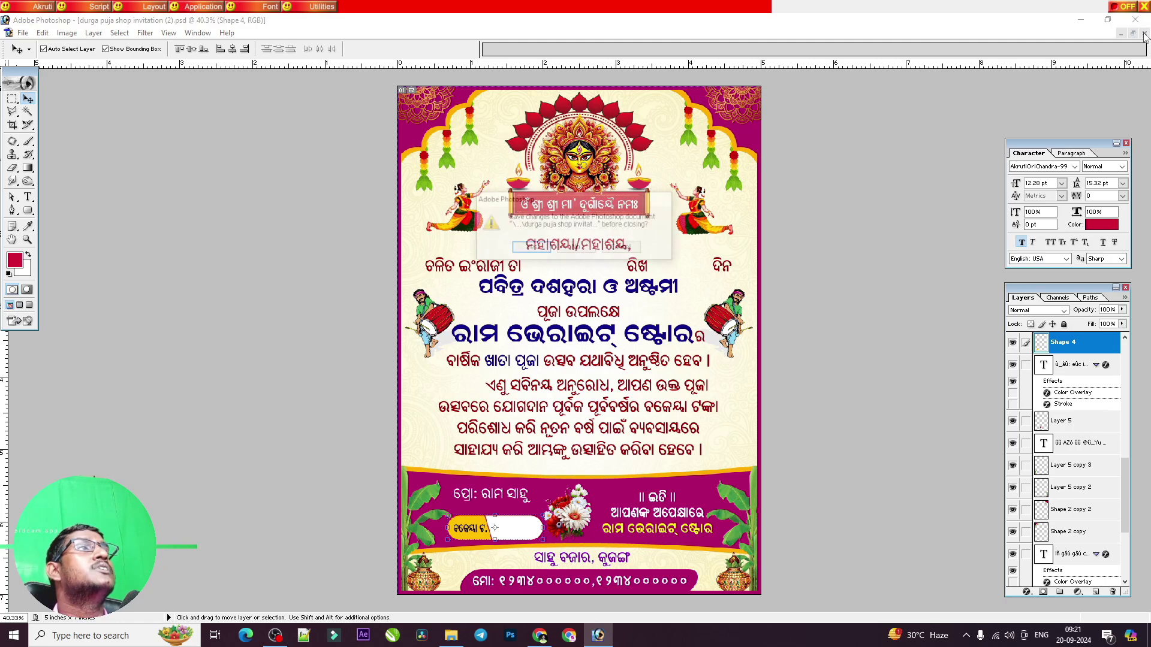
left_click(576, 247)
right_click(634, 255)
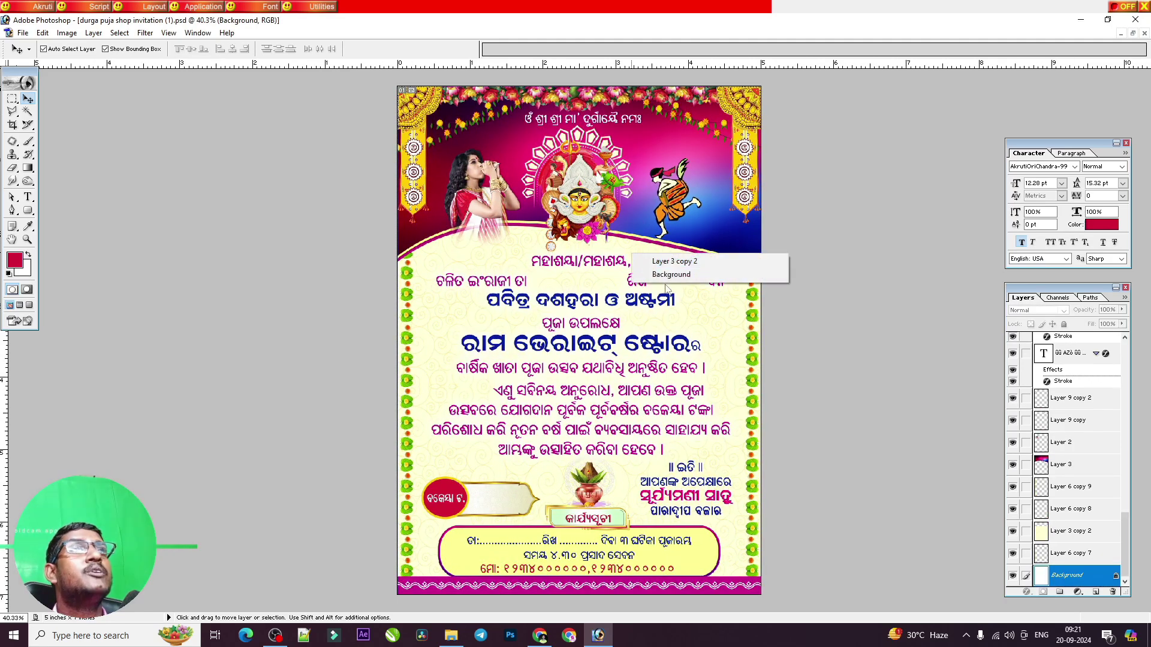
left_click(666, 274)
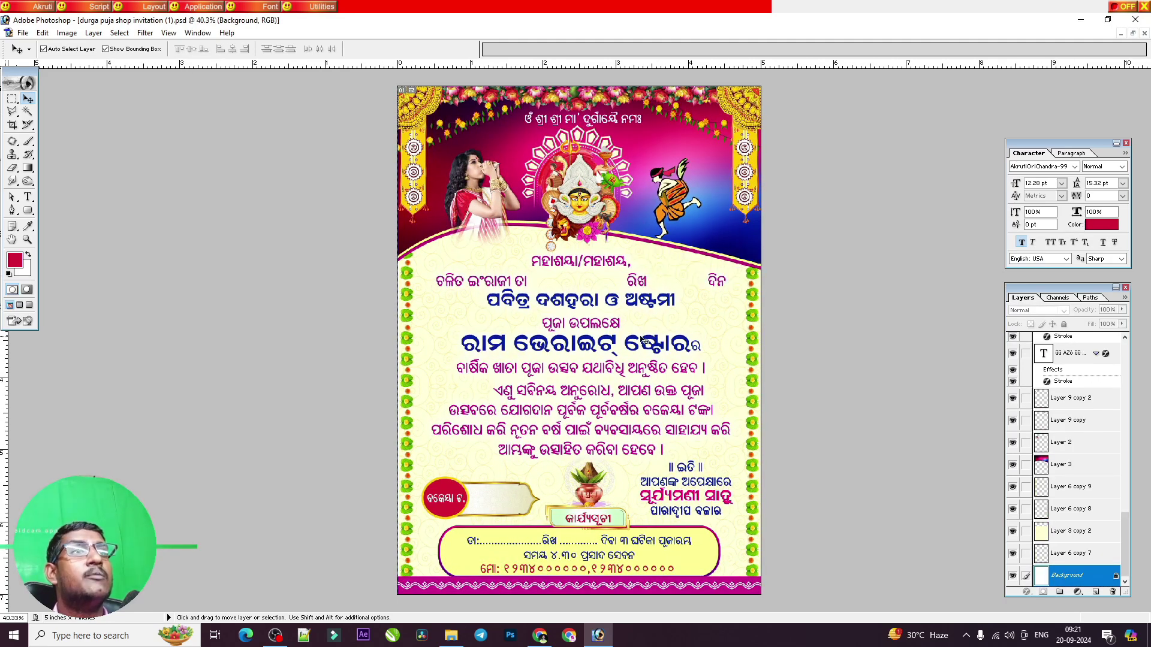
- Maximize the invitation (1) window and test-move both flower border strips, undoing each
left_click(1133, 34)
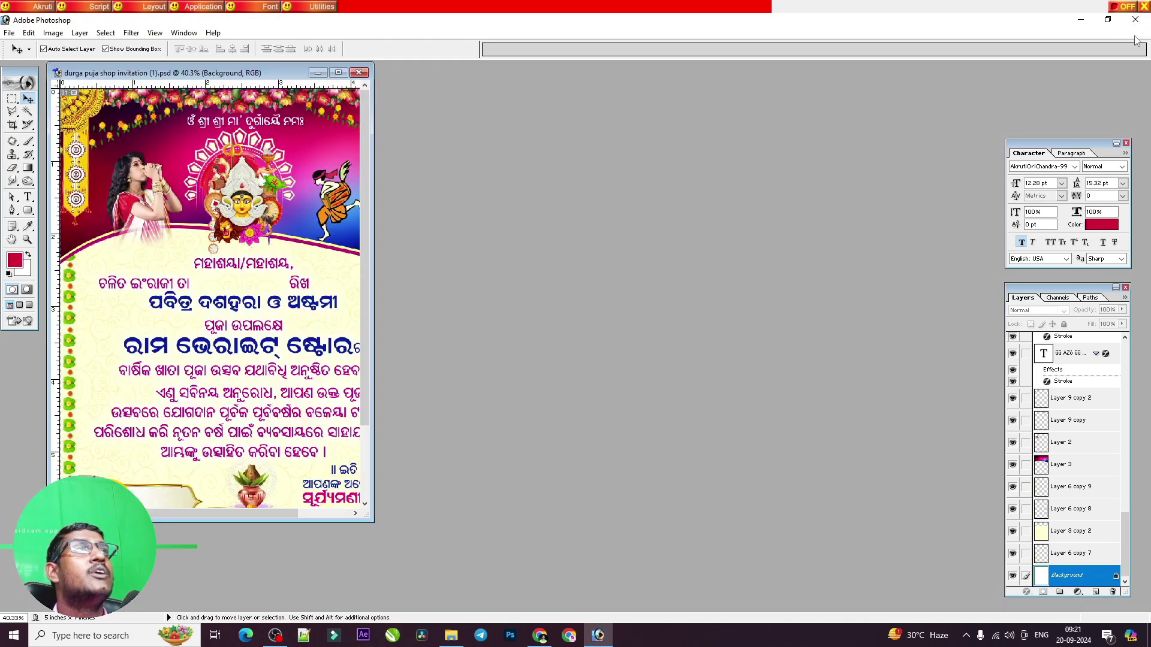
left_click(338, 72)
left_click_drag(765, 303, 683, 302)
key("ctrl+z")
left_click_drag(385, 318, 473, 315)
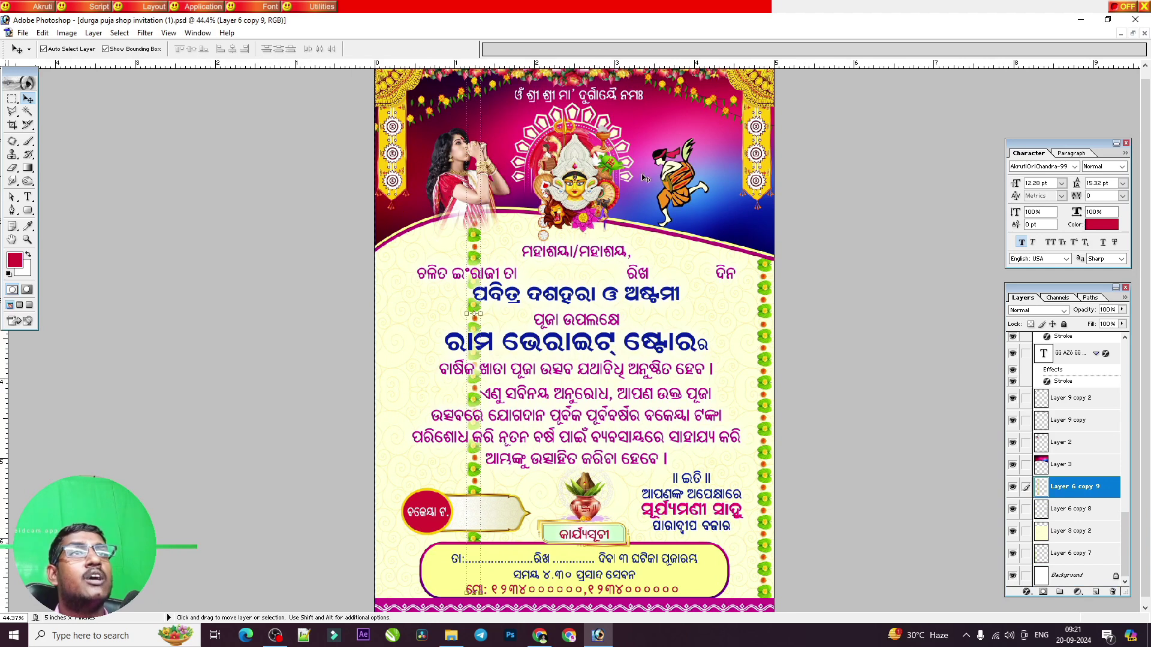
key("ctrl+z")
- Select the header image layer and shift the border strips, undoing each move
left_click(757, 157)
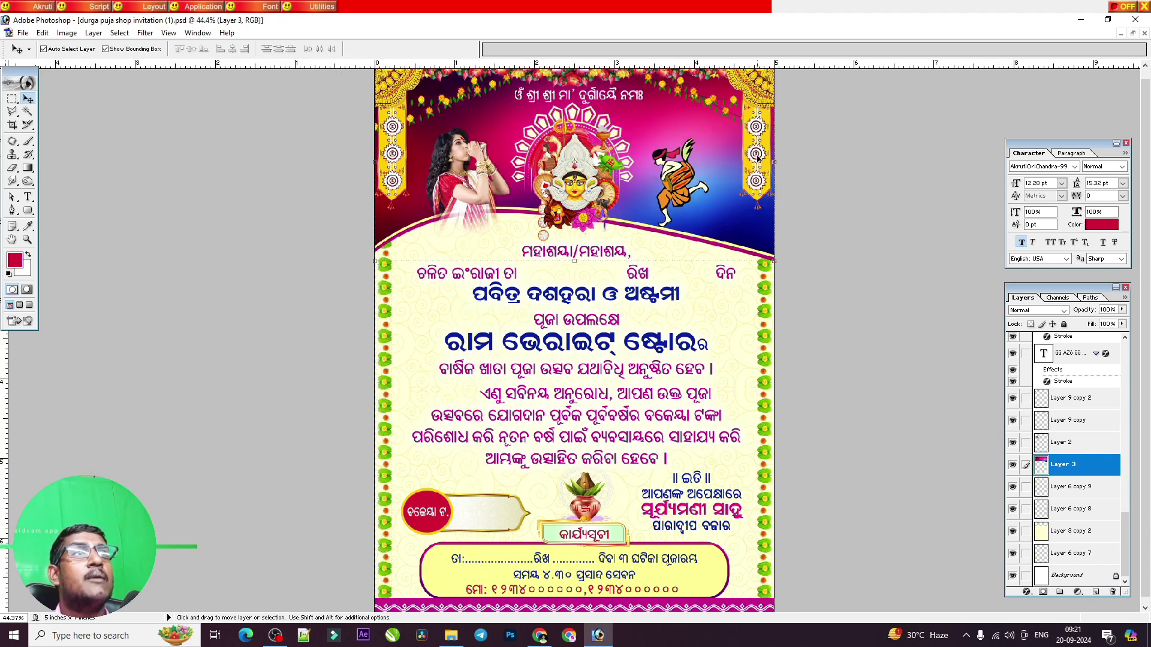
left_click_drag(758, 157, 680, 157)
key("ctrl+z")
key("ctrl+z")
left_click_drag(420, 189, 603, 190)
key("ctrl+z")
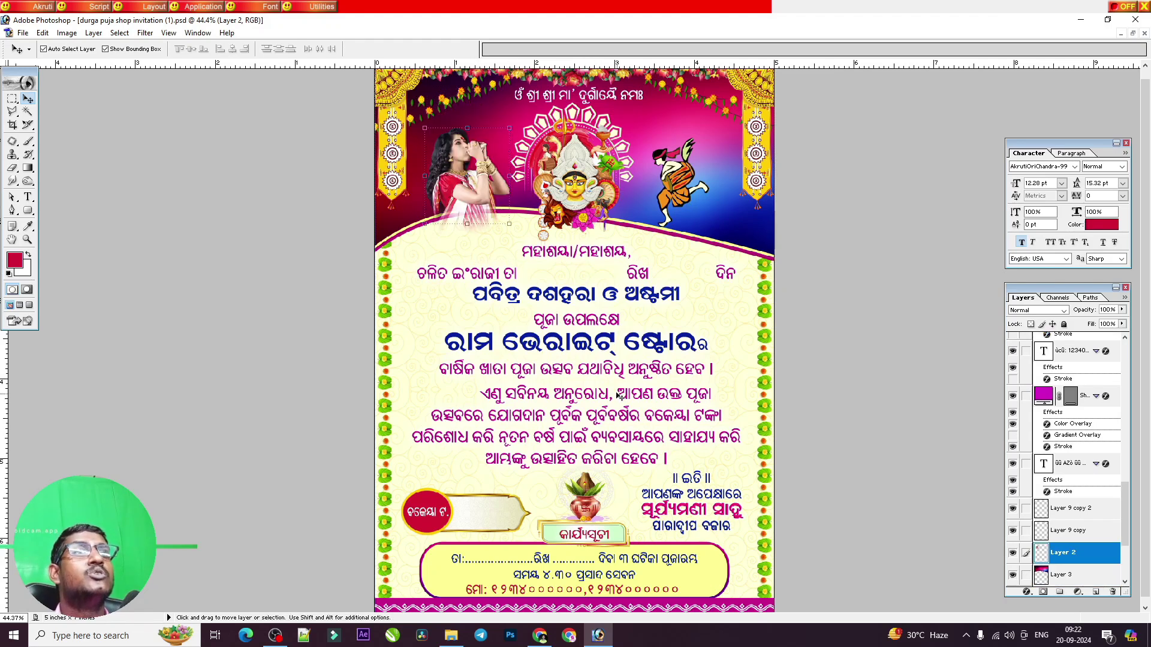
- Shift the main text block down and back up, zoom out, and select Background
left_click_drag(615, 337, 645, 348)
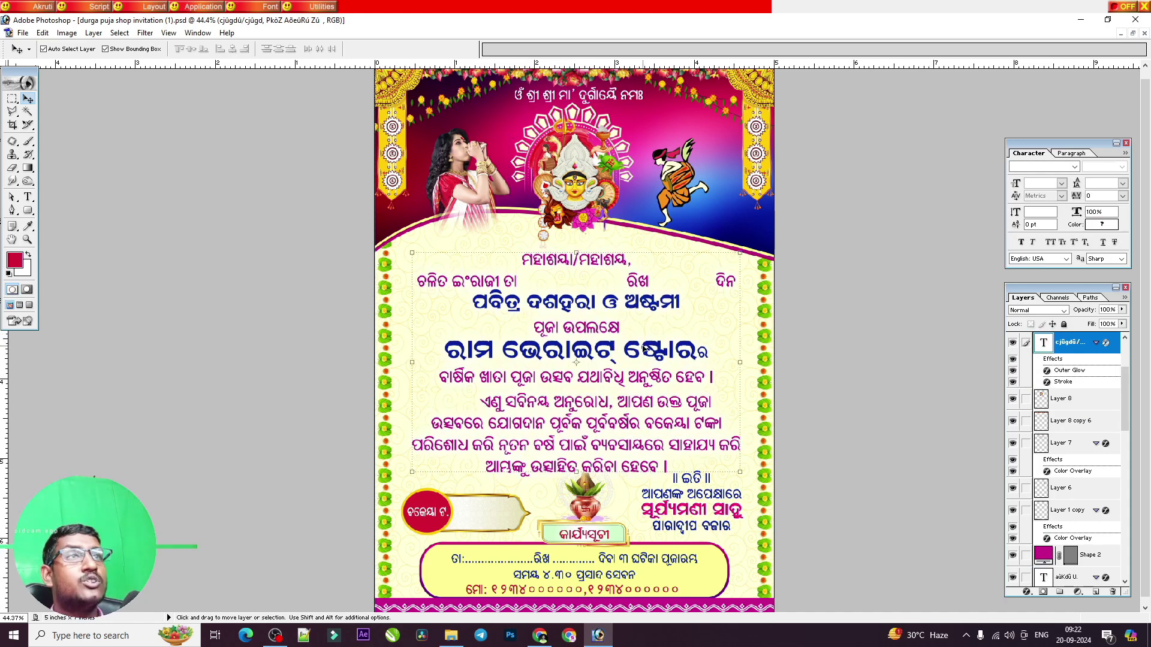
key("shift+Up")
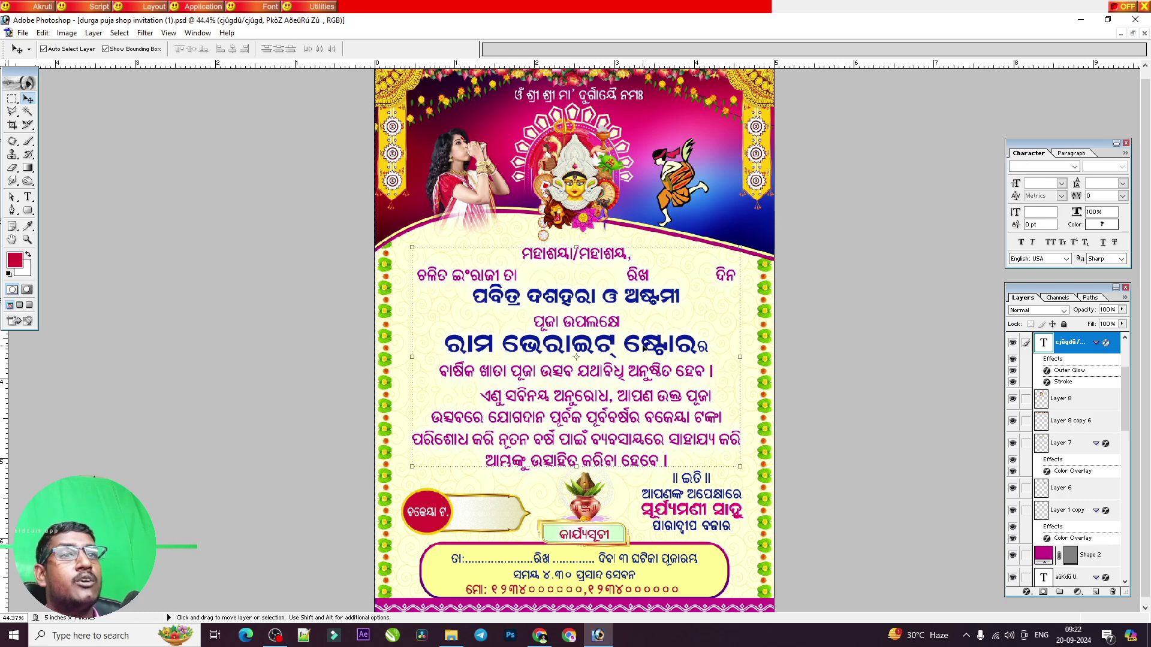
key("ctrl+minus")
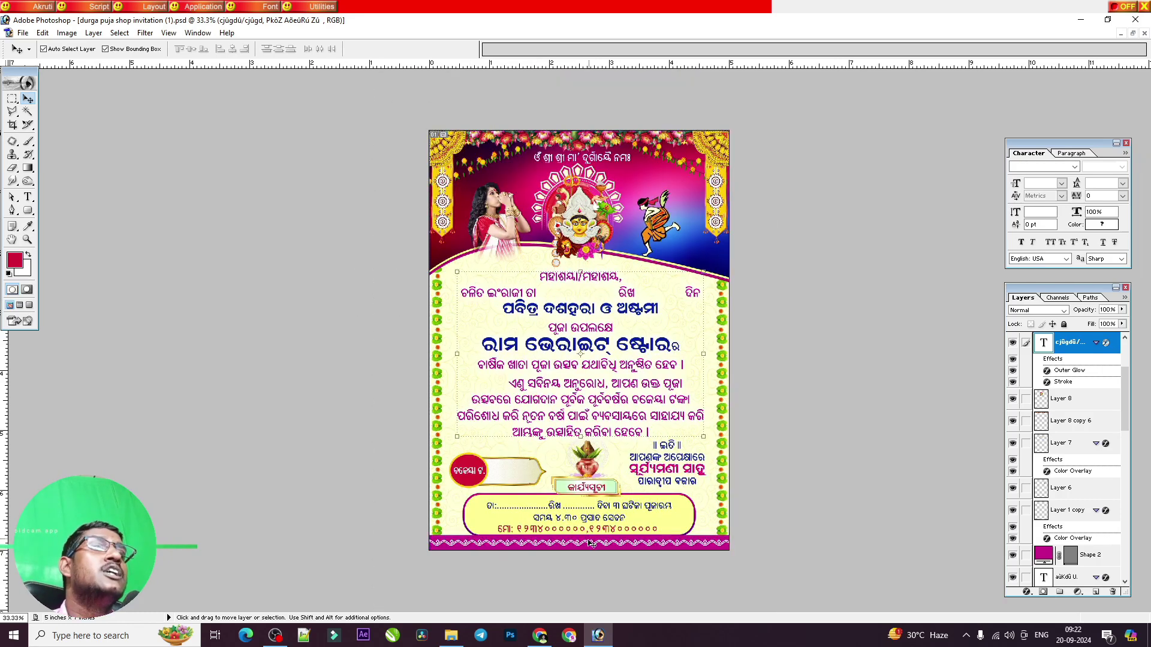
scroll(590, 547, "up", 1)
right_click(601, 279)
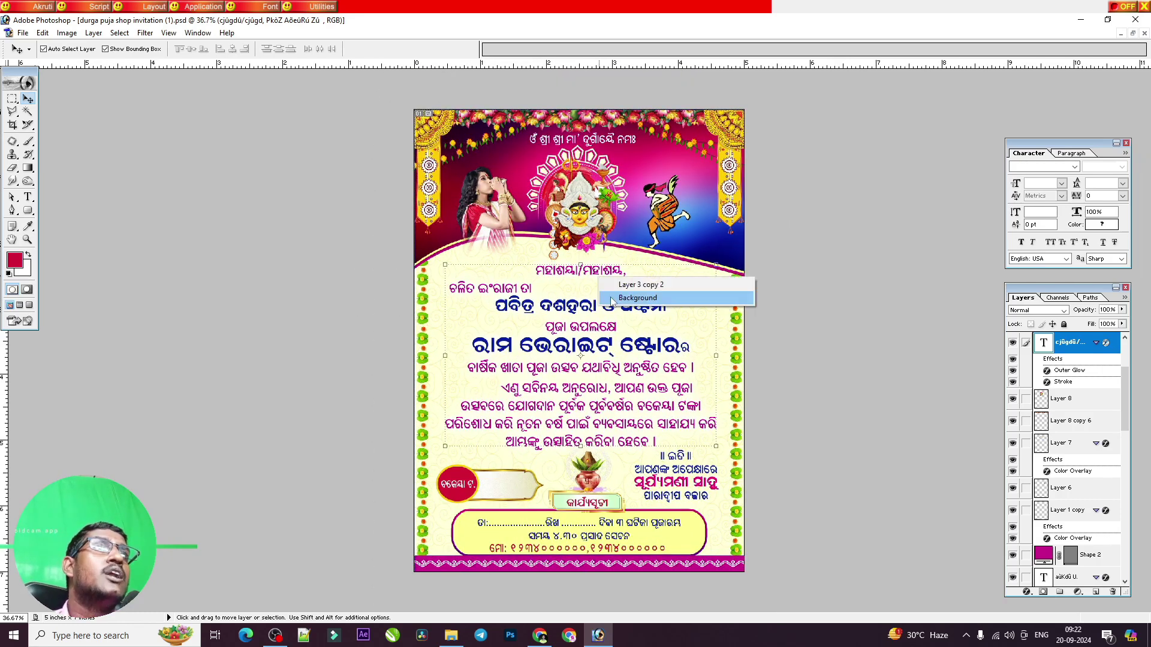
left_click(636, 298)
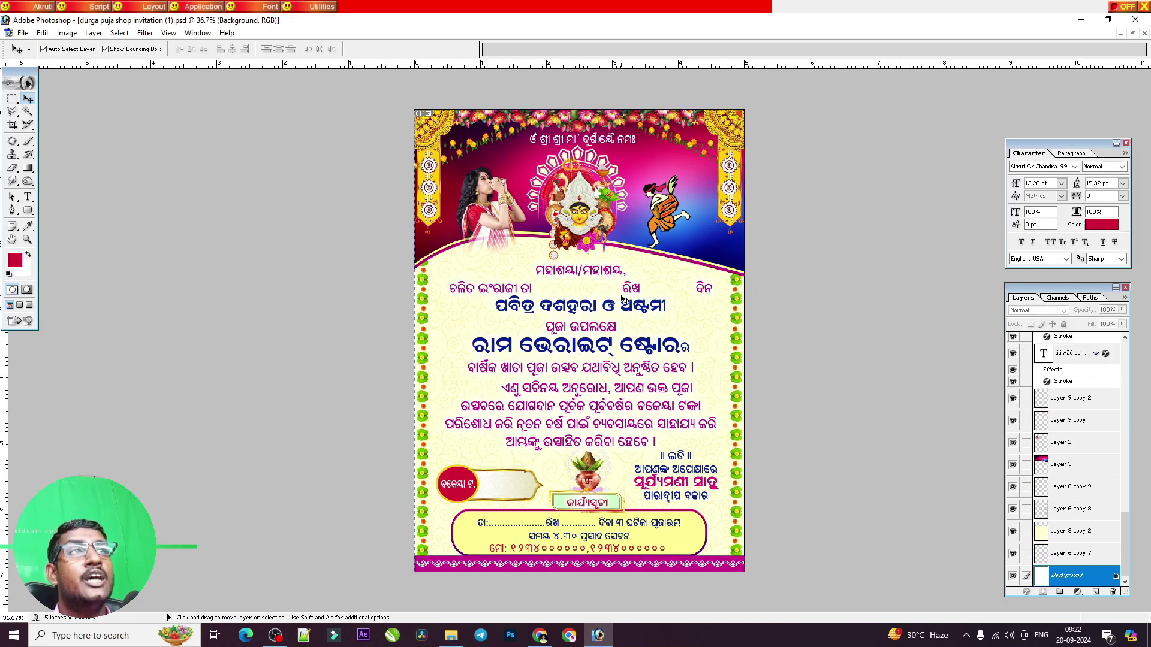